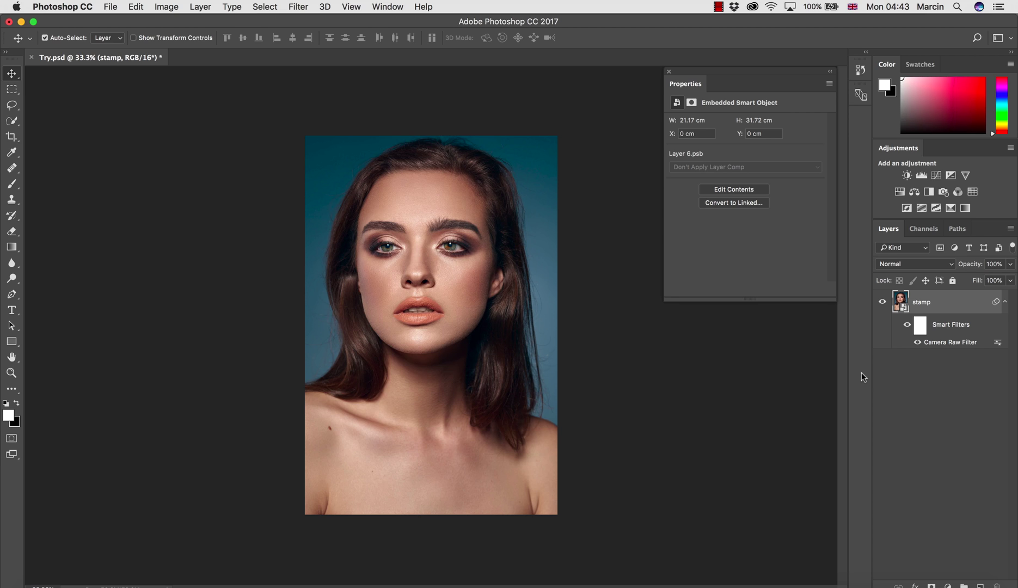
- Close the Embedded Smart Object properties so the portrait and its stamp layer stack are in view
click(668, 71)
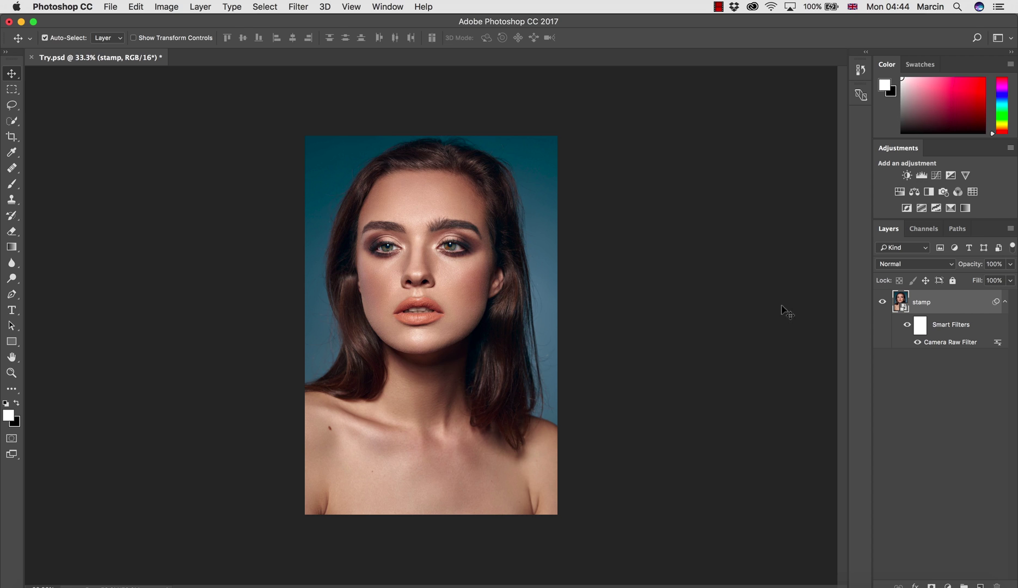
- Add a Selective Color adjustment layer named '1' above stamp and select its white mask
click(947, 585)
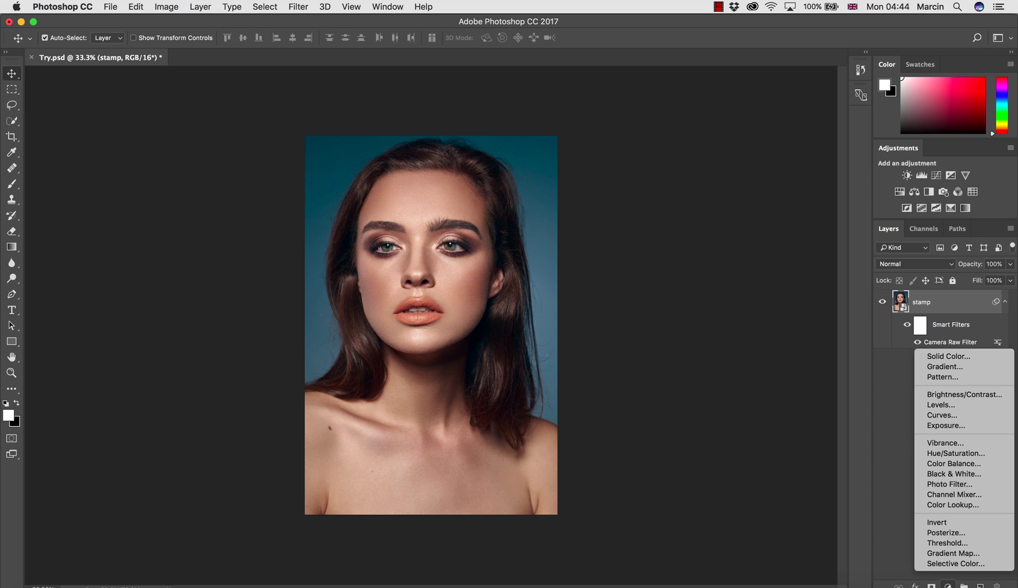
click(955, 563)
double_click(952, 303)
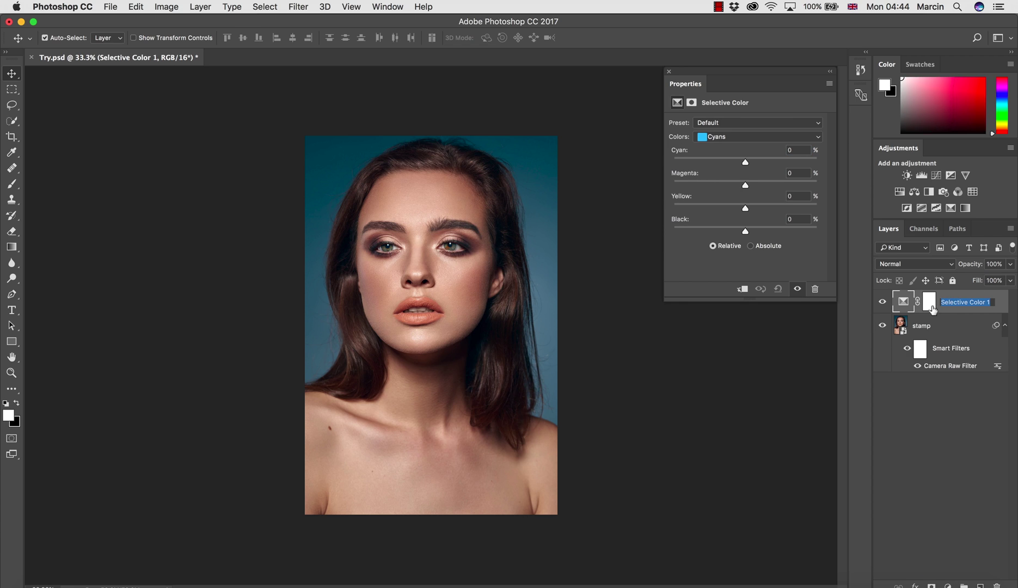
text(1)
key(Return)
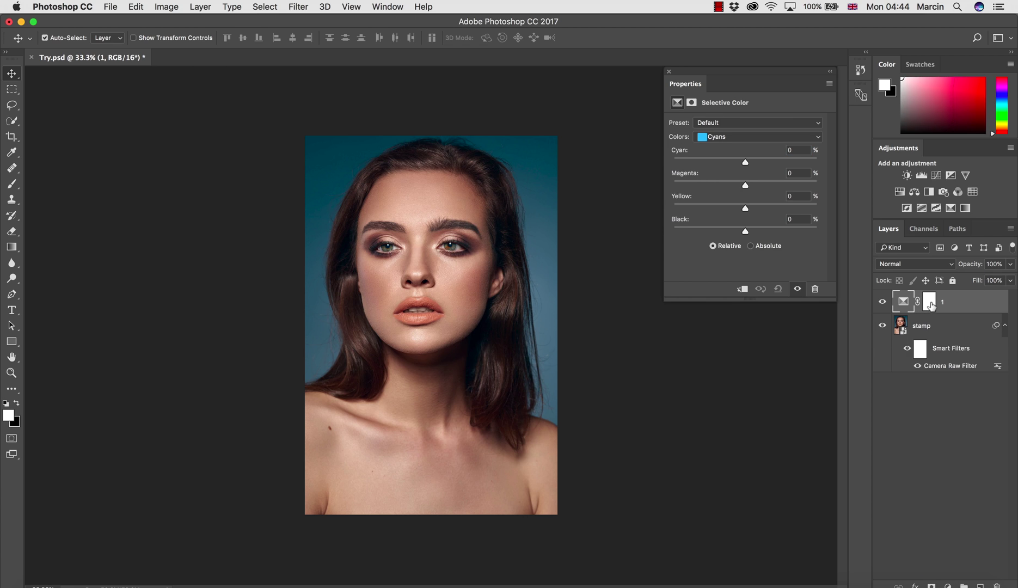
click(925, 303)
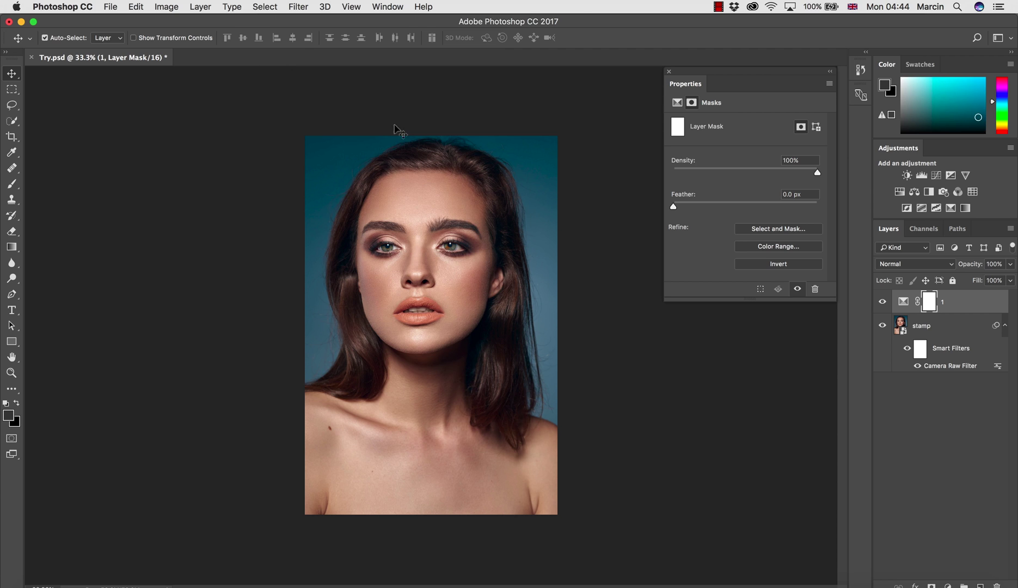
click(265, 7)
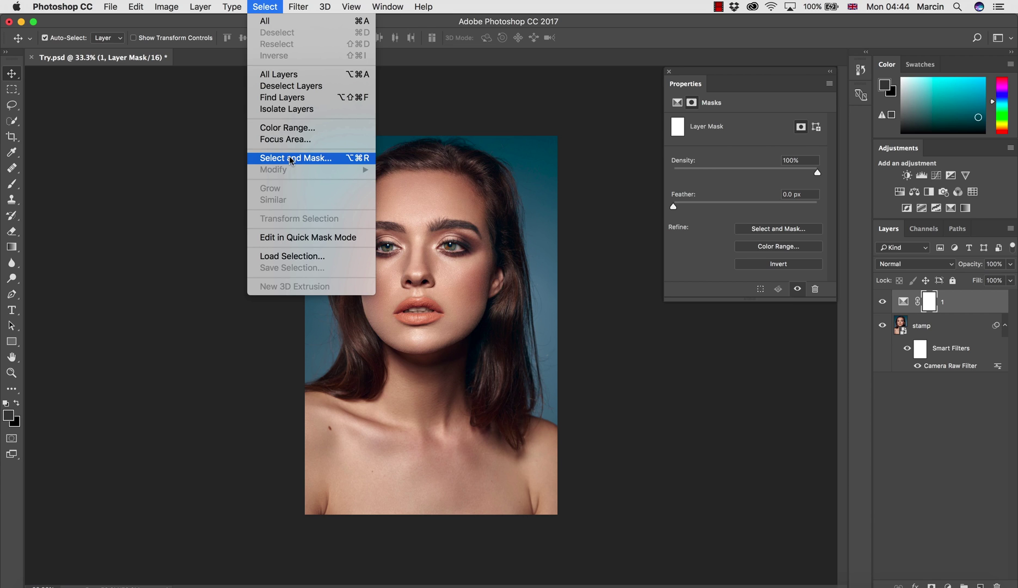
- Open Color Range for the mask and sample the blue background colour
click(286, 129)
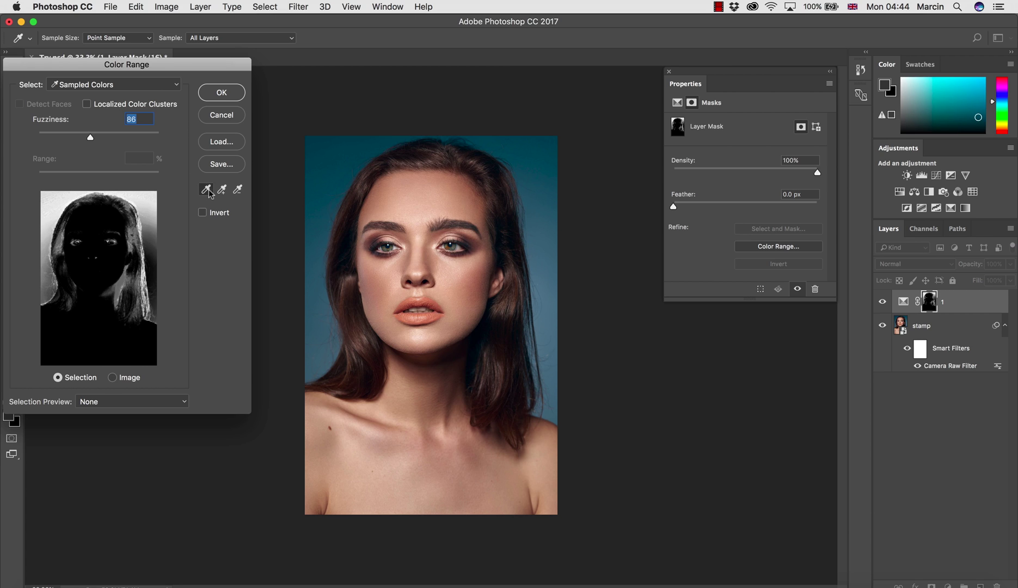
click(101, 85)
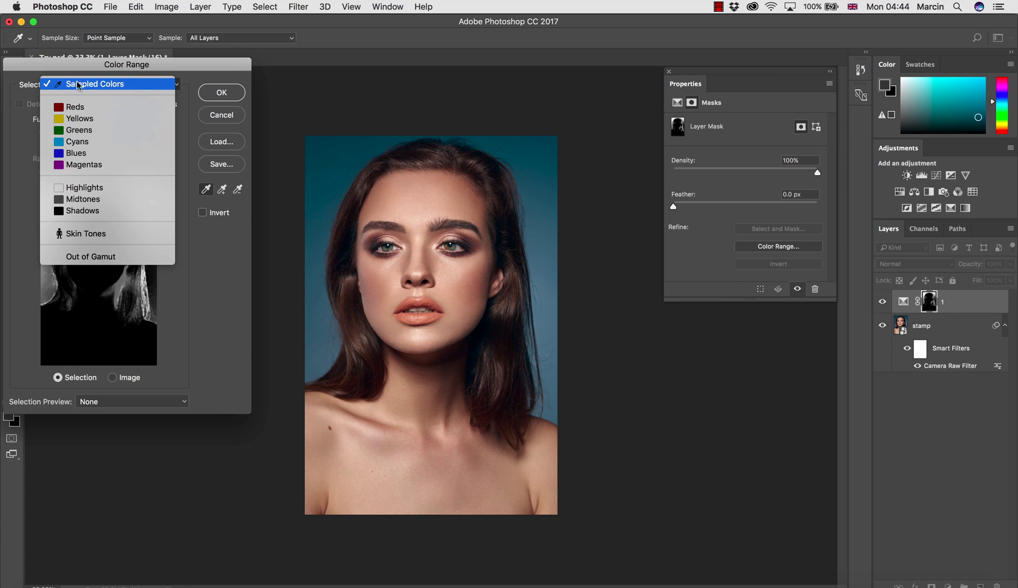
click(78, 85)
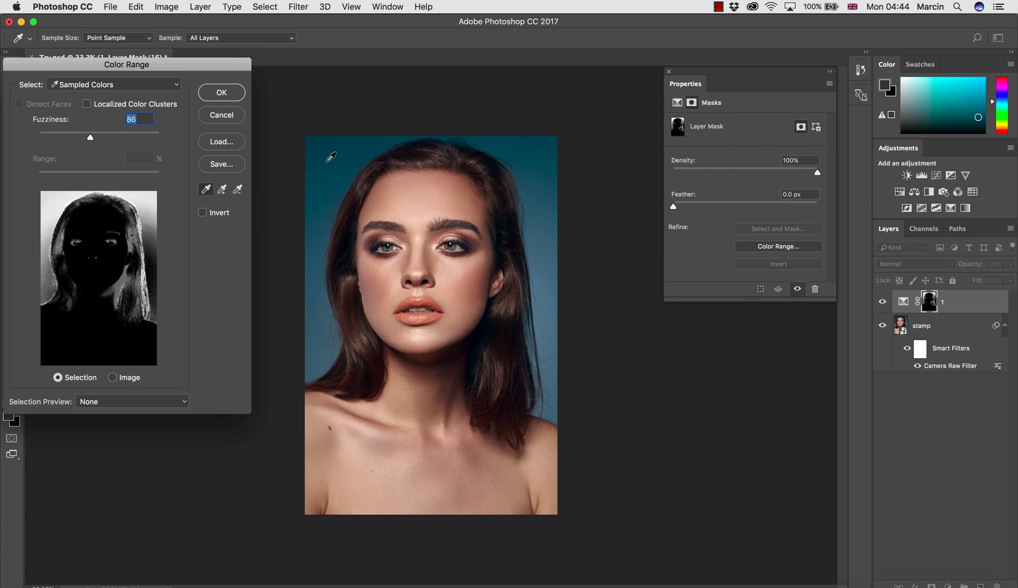
click(332, 161)
click(337, 170)
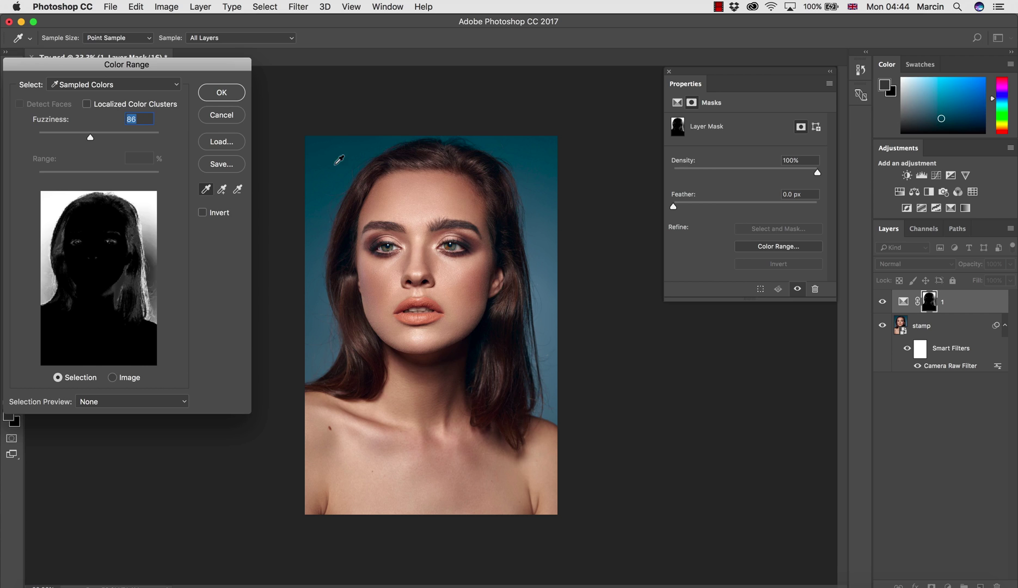
click(334, 161)
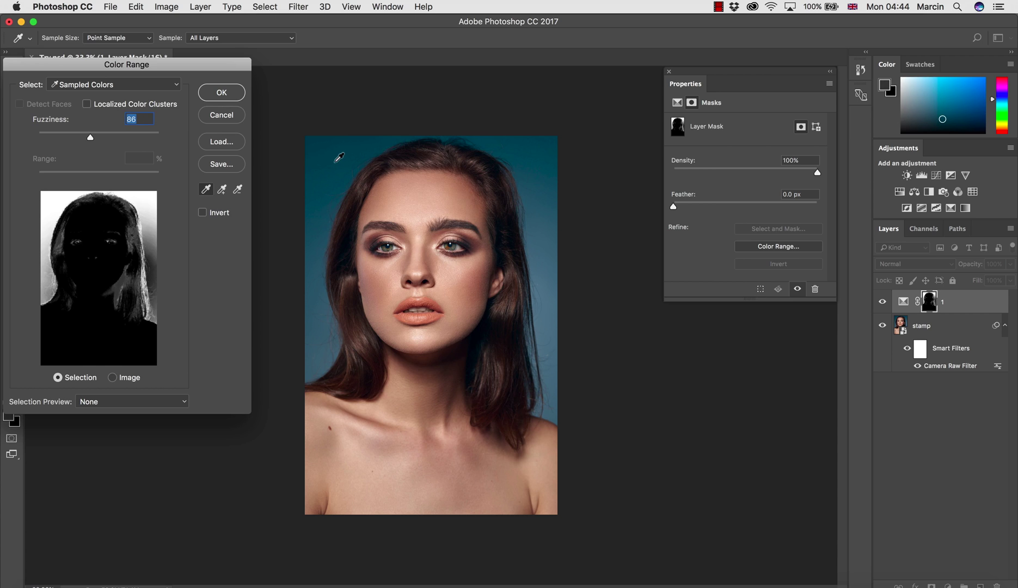
click(337, 160)
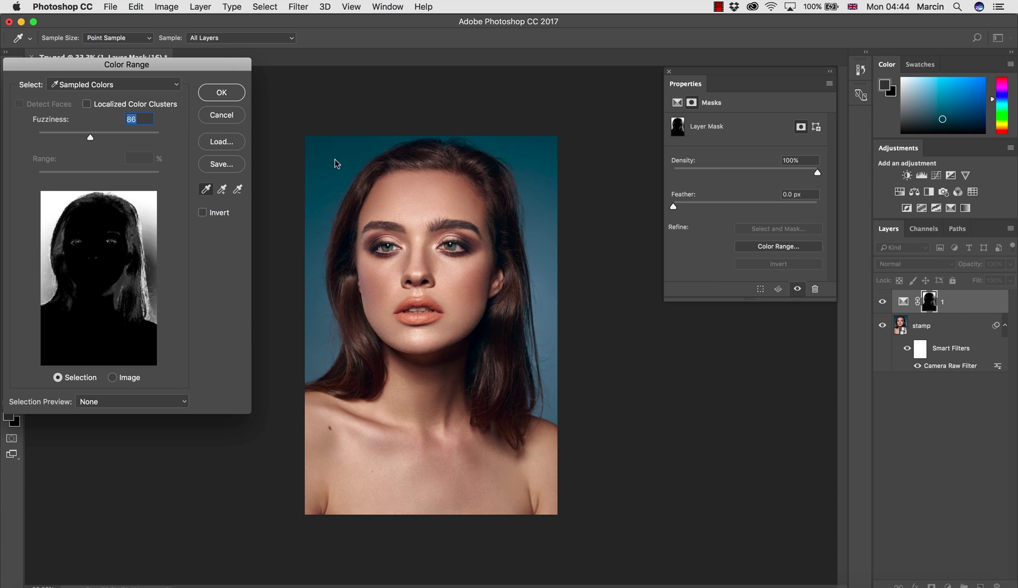
- Add the right-edge background and hair-edge colours to the sample, then apply it to the mask
click(222, 189)
click(554, 293)
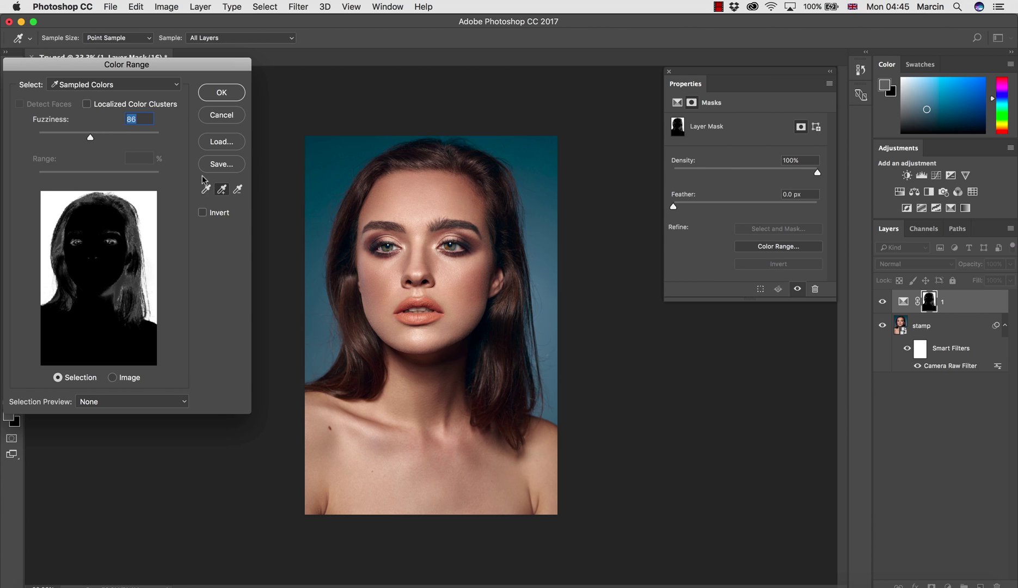
click(206, 189)
click(326, 167)
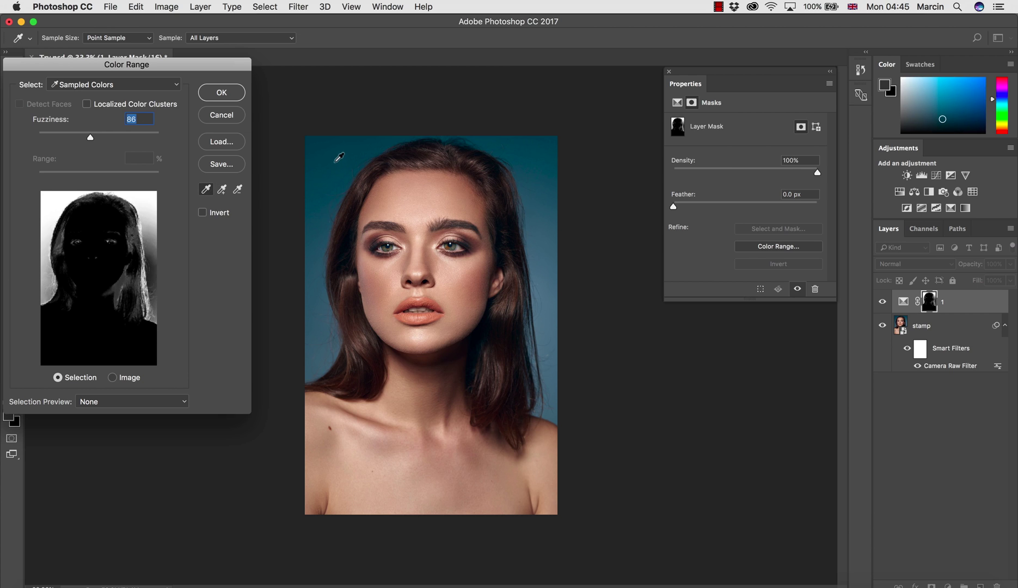
click(222, 189)
click(549, 287)
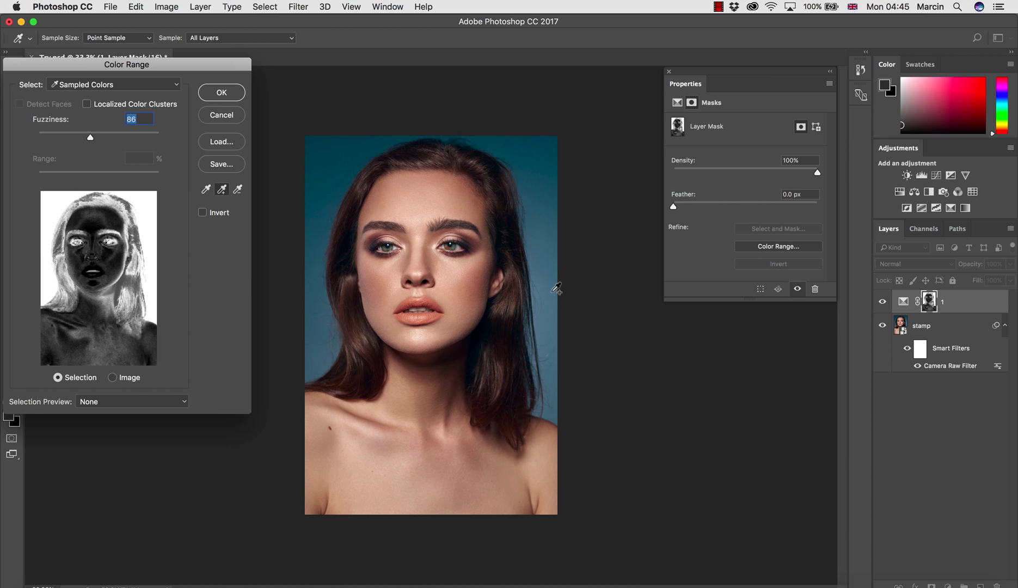
click(205, 189)
click(333, 163)
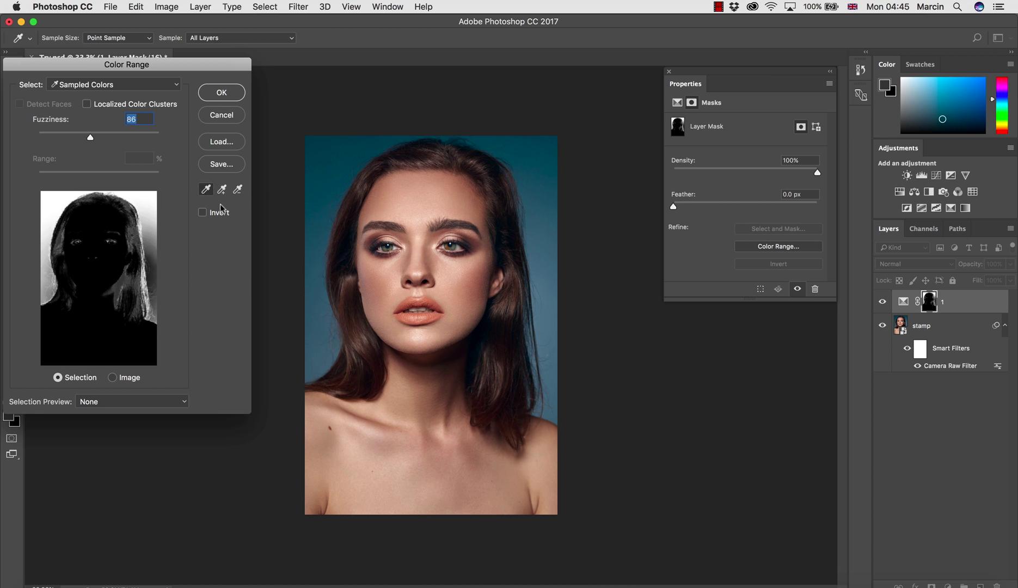
click(221, 189)
click(553, 293)
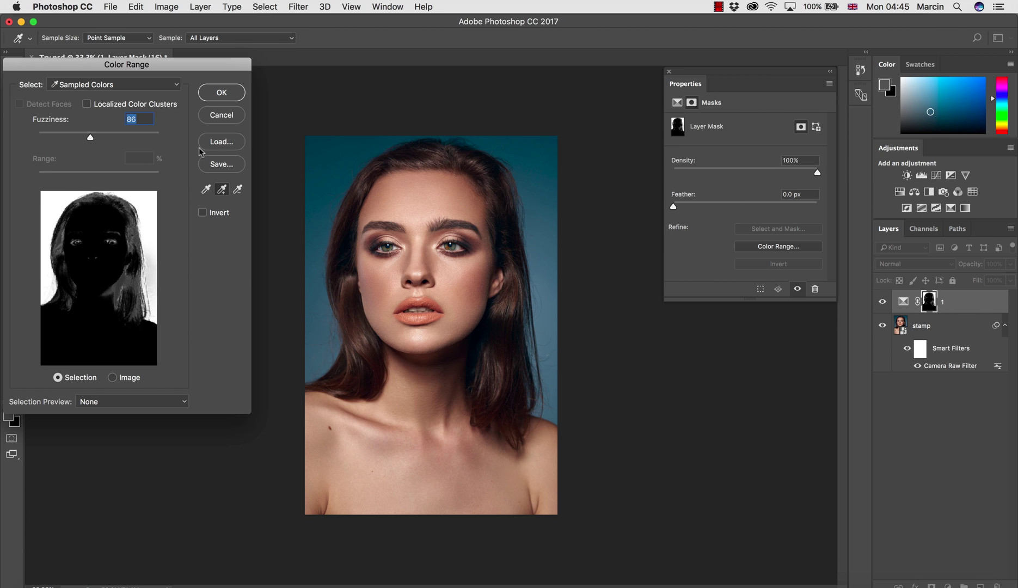
click(220, 97)
- Set the Selective Color Blues range to Magenta −100 and Yellow −100
click(677, 102)
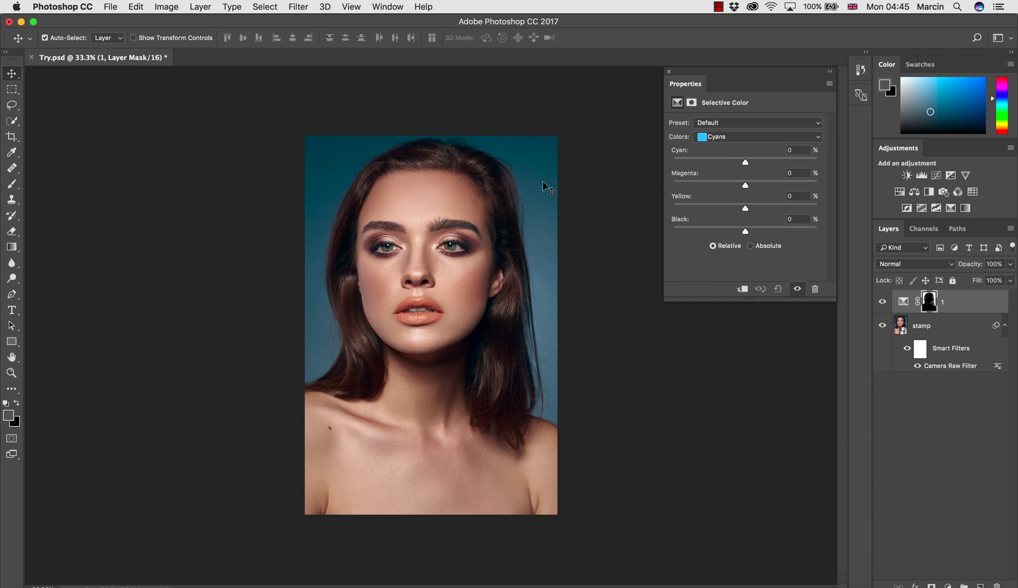
click(726, 137)
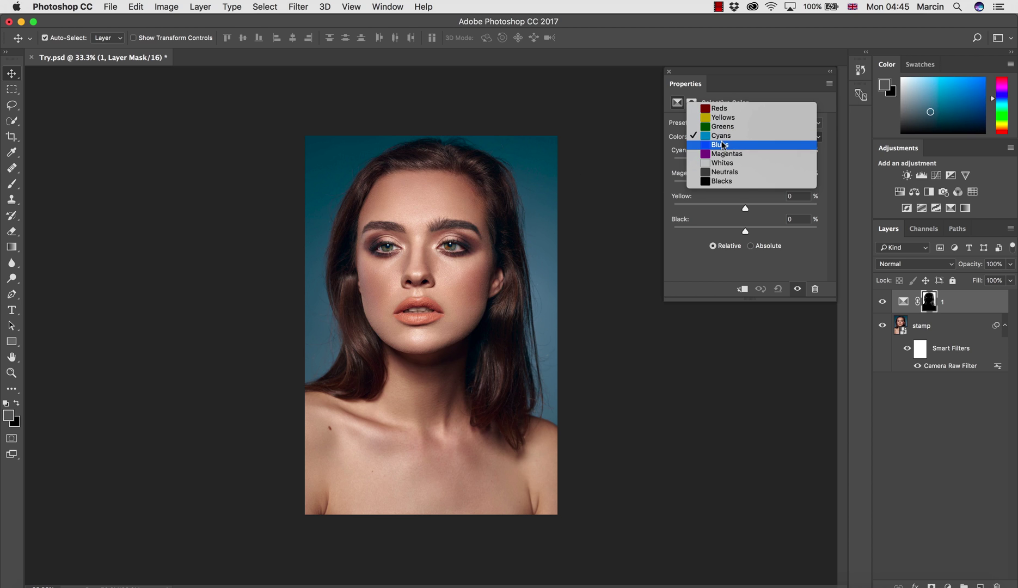
click(722, 145)
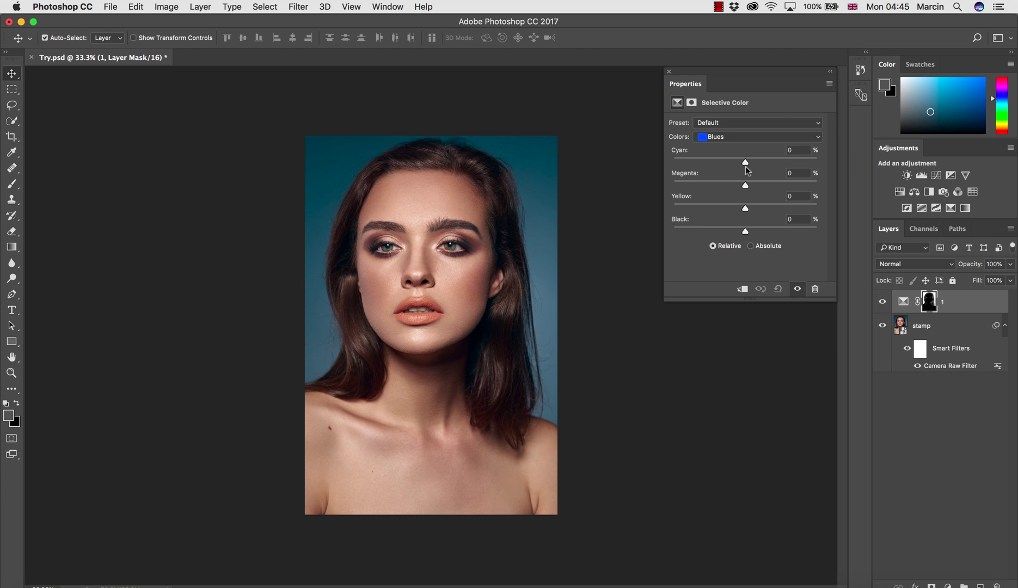
drag(744, 184, 650, 163)
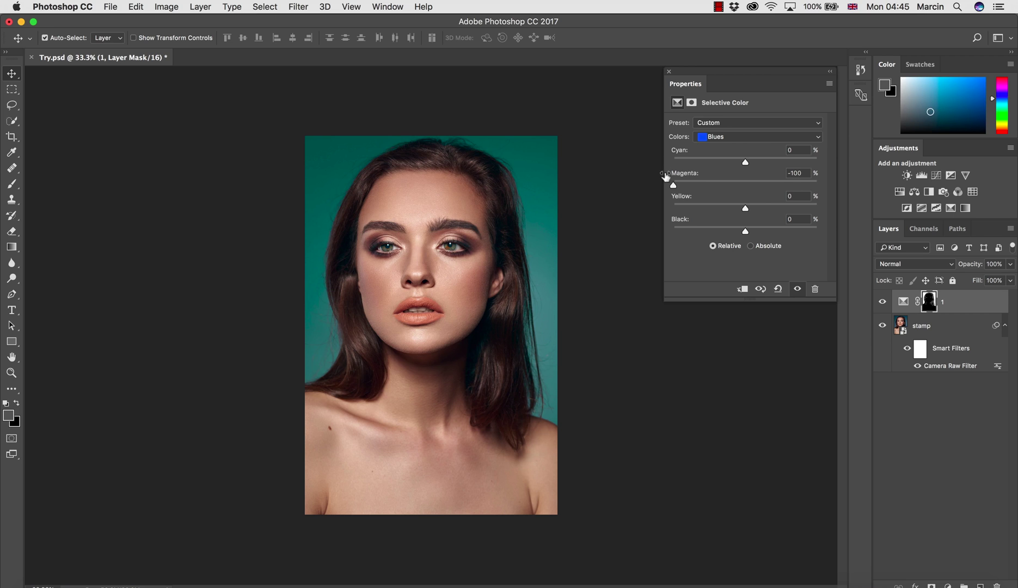
drag(750, 206, 663, 198)
- Toggle layer 1's visibility repeatedly to compare the background before and after
click(882, 302)
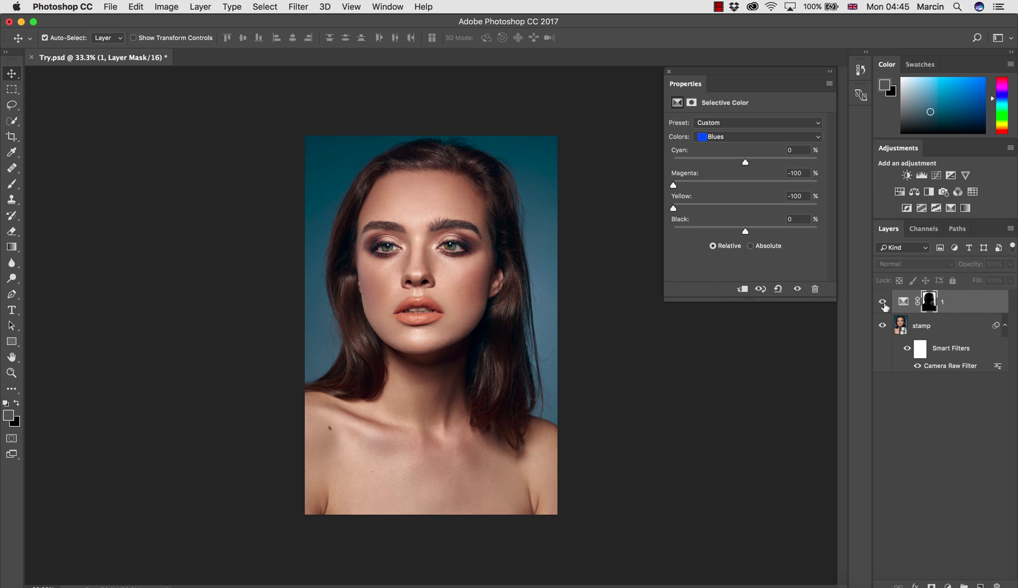
click(882, 302)
click(881, 302)
click(882, 302)
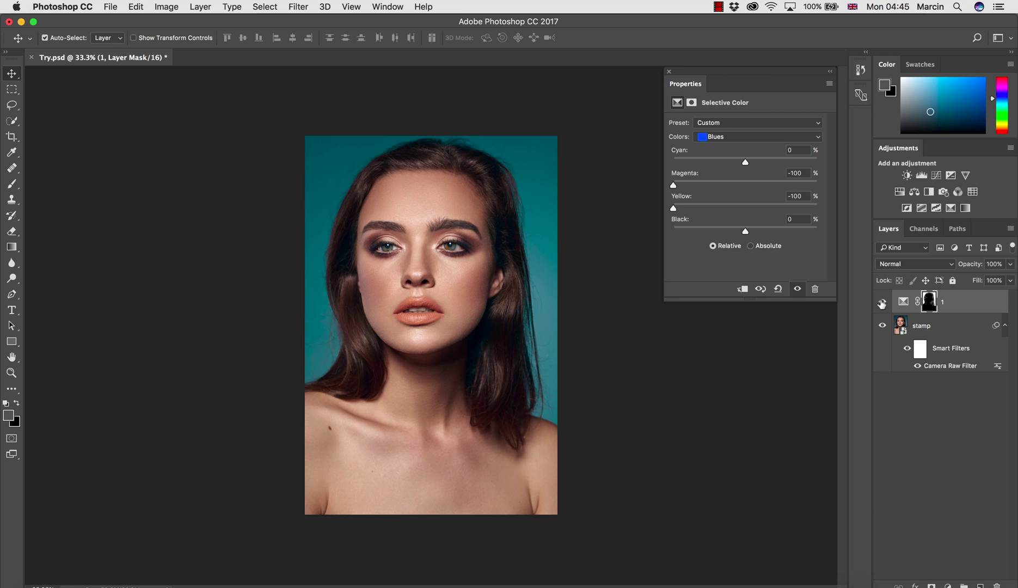
click(881, 301)
click(881, 301)
click(882, 302)
click(883, 302)
click(882, 302)
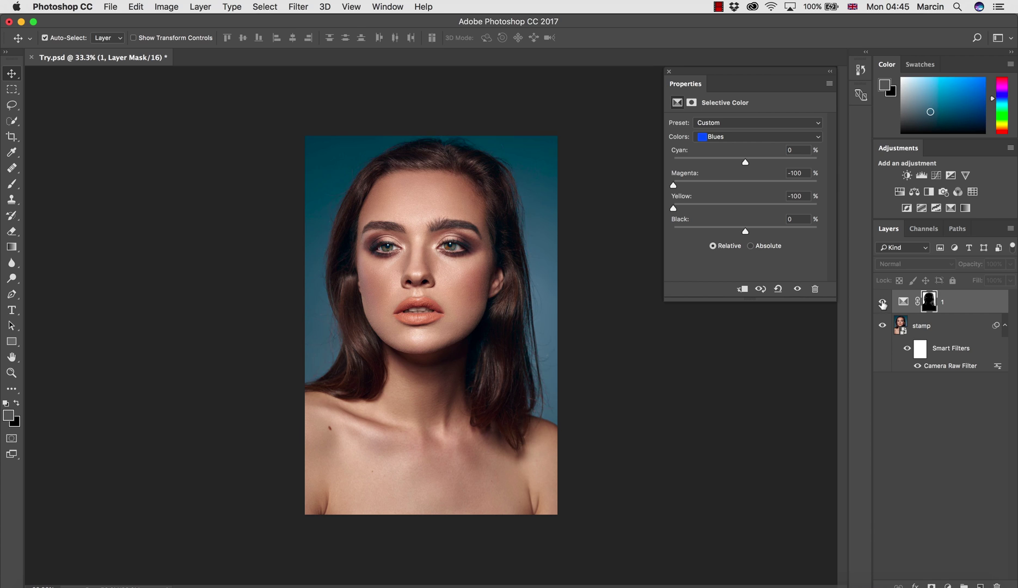
- Switch layer 1 to Color blend mode and set Blues Yellow to maximum and Cyan to +55
click(882, 302)
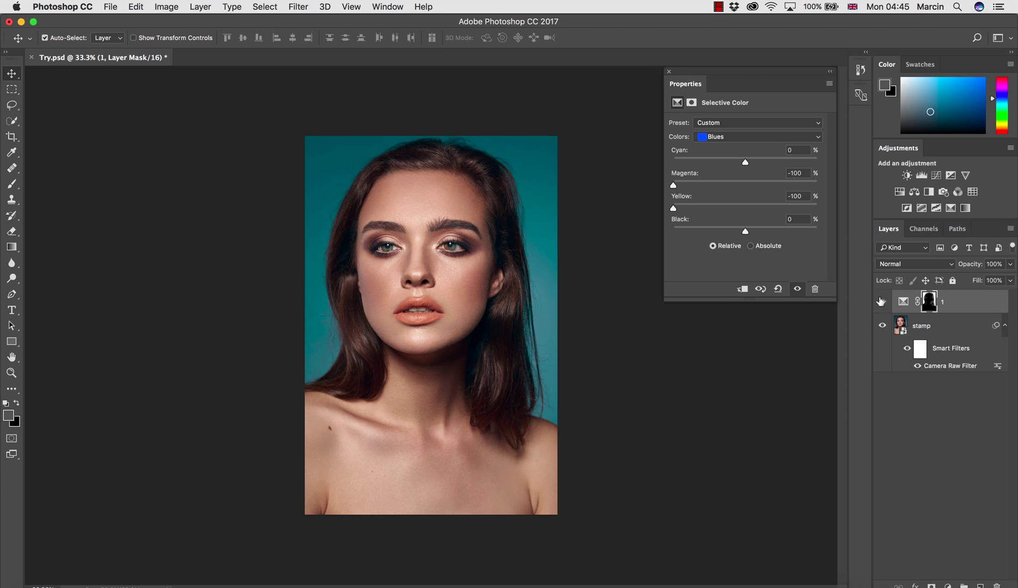
click(888, 264)
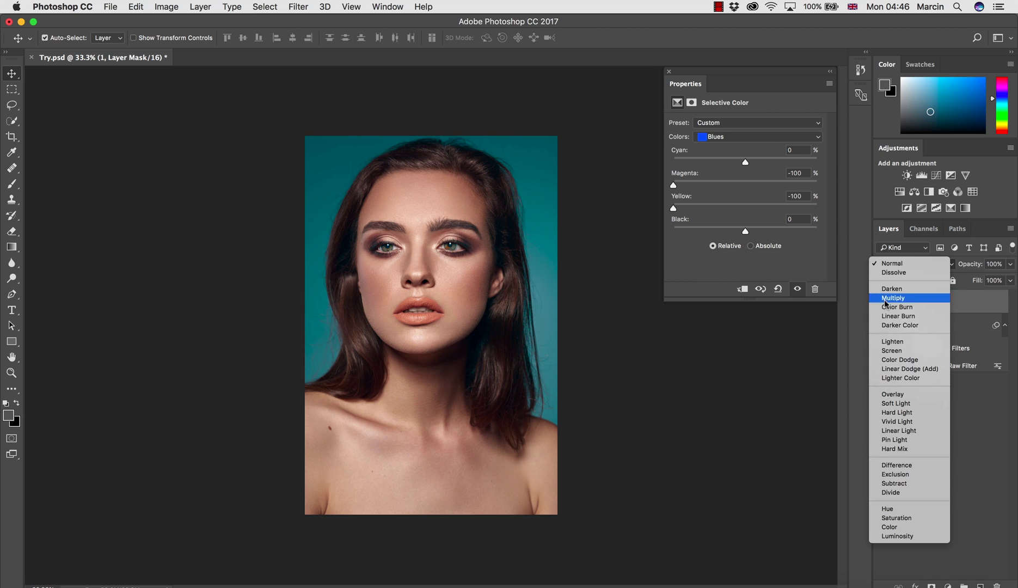
click(893, 527)
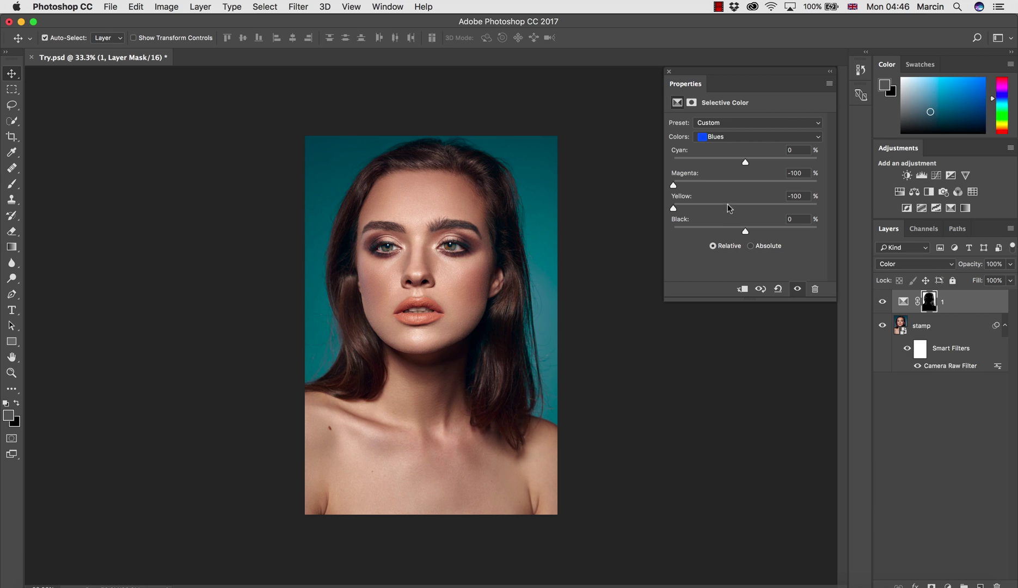
drag(728, 208, 845, 207)
drag(673, 185, 610, 157)
drag(745, 165, 690, 150)
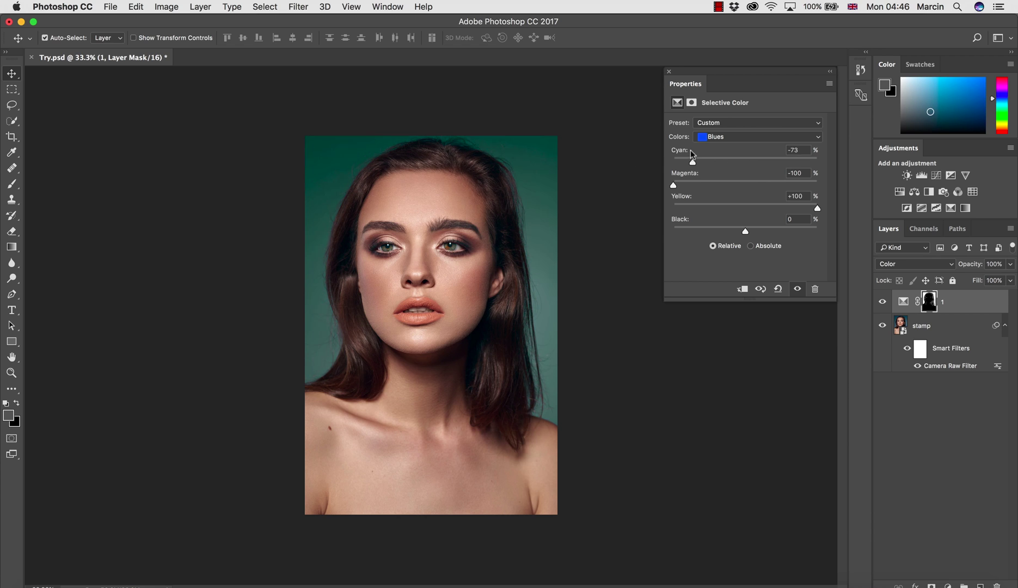
drag(801, 150, 785, 154)
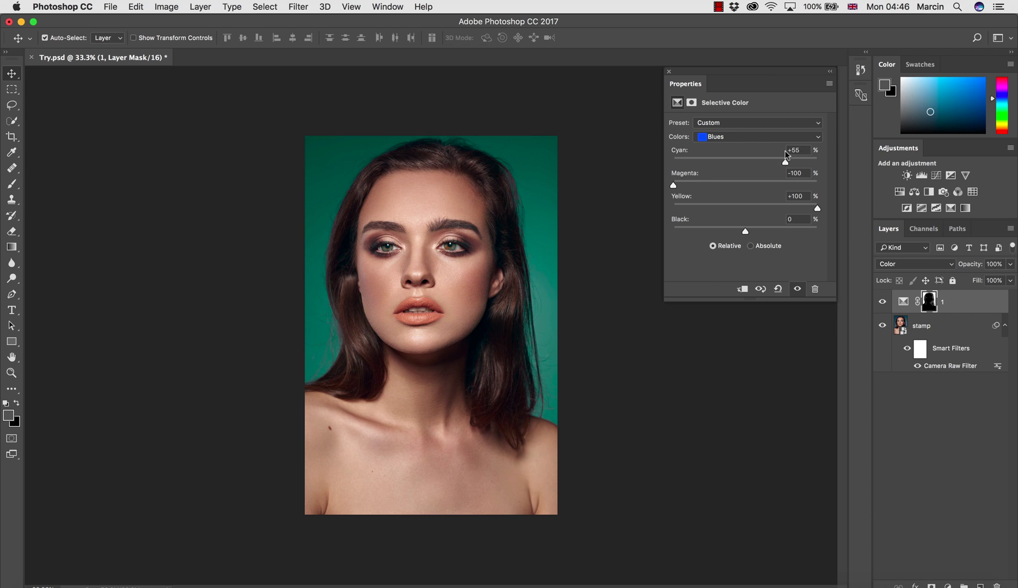
- In the Cyans range, push Yellow to +100 to turn the background green
click(740, 137)
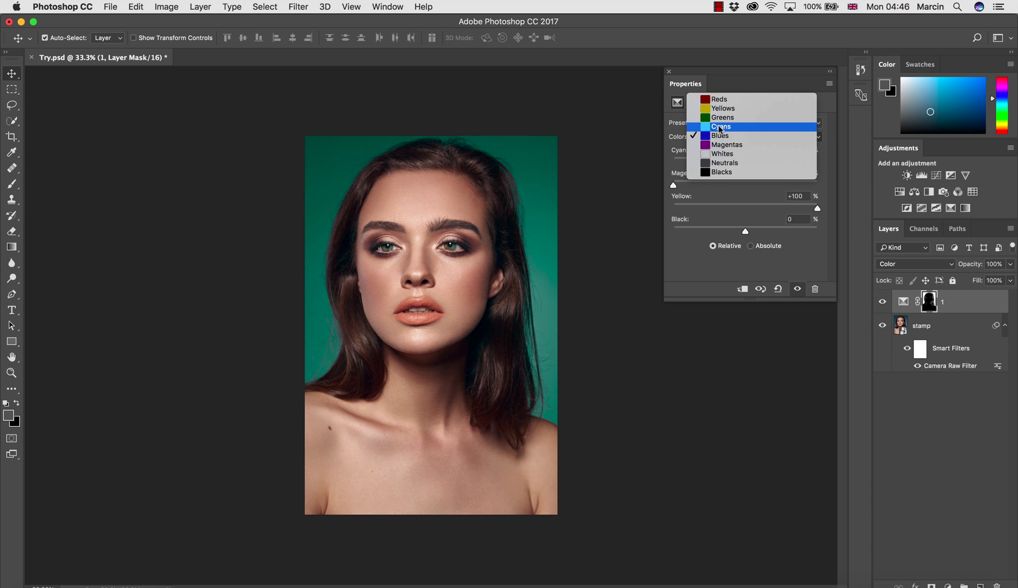
click(724, 127)
drag(749, 209, 668, 172)
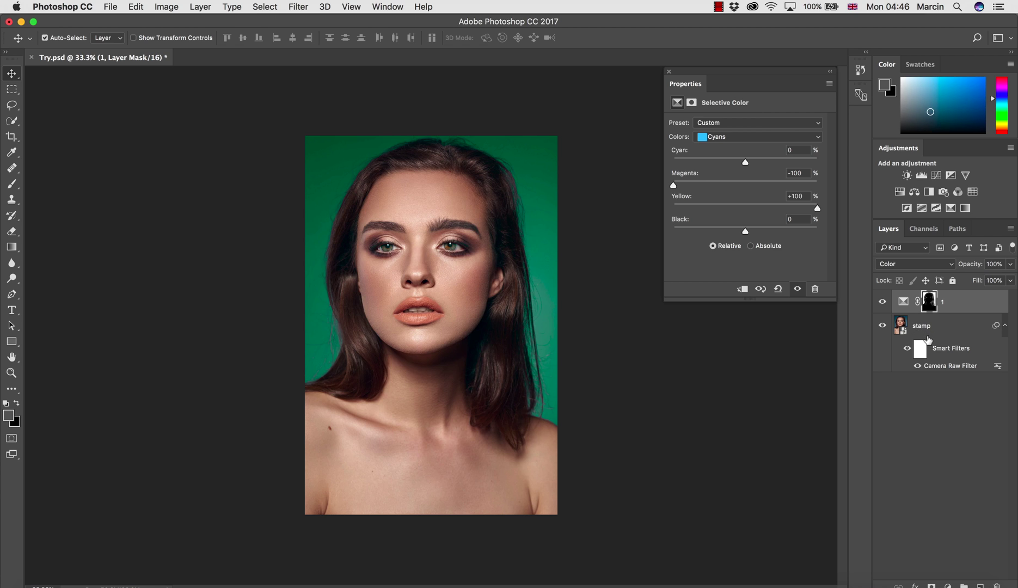
- Load layer 1's mask as a selection and add a Color Balance layer named '2'
key(super)
super+click(928, 303)
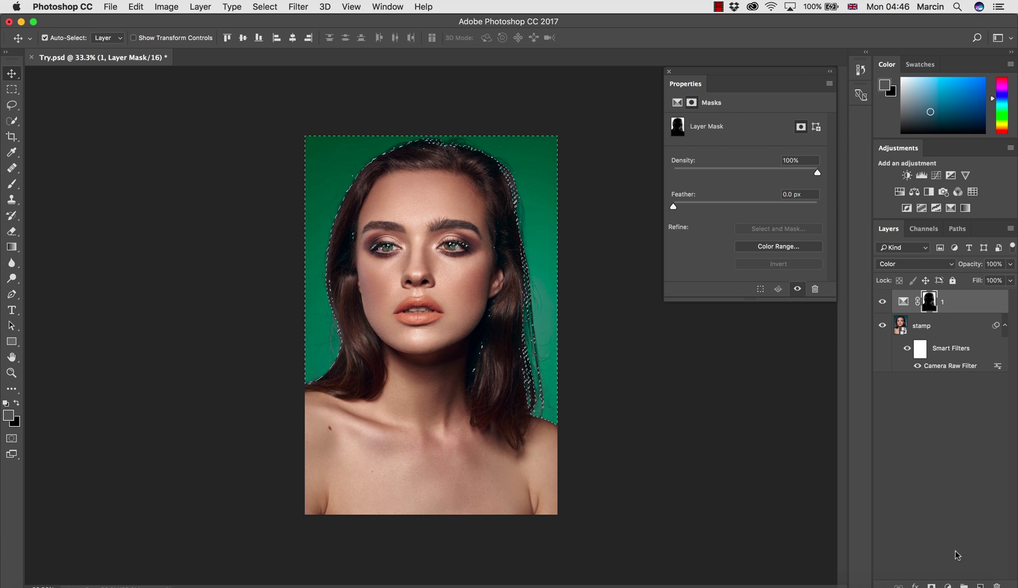
click(947, 585)
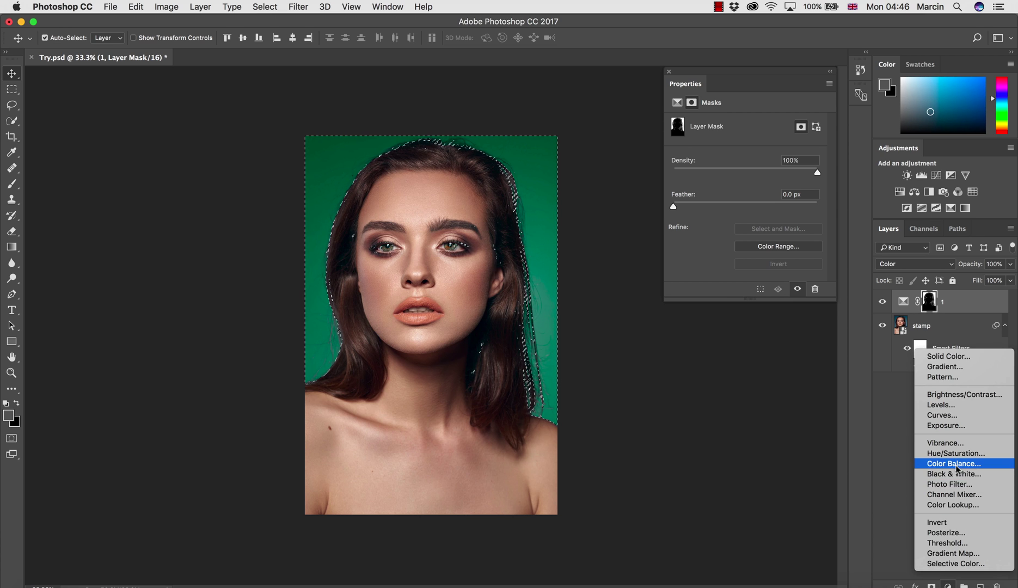
click(938, 462)
double_click(961, 302)
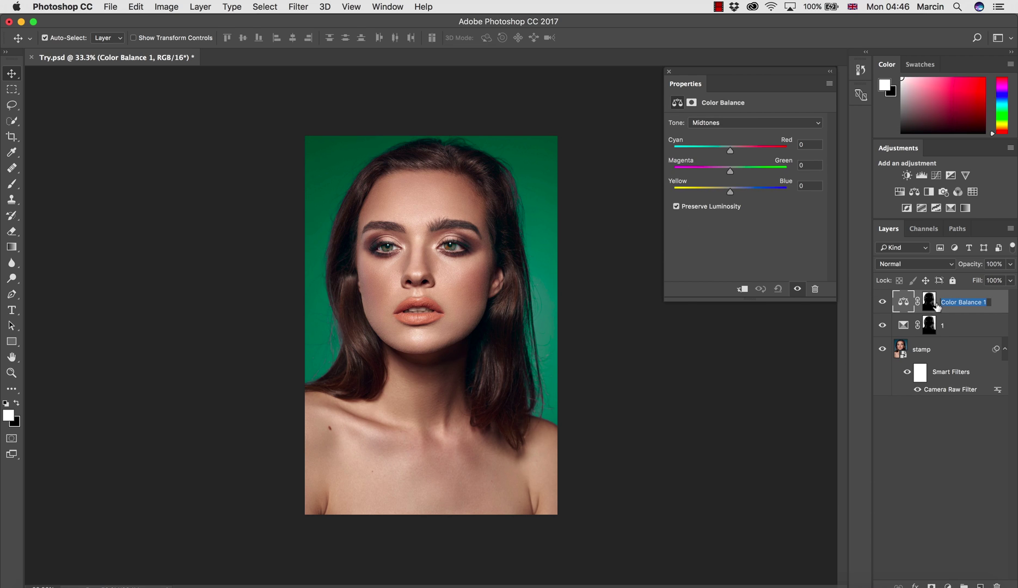
text(2)
key(Return)
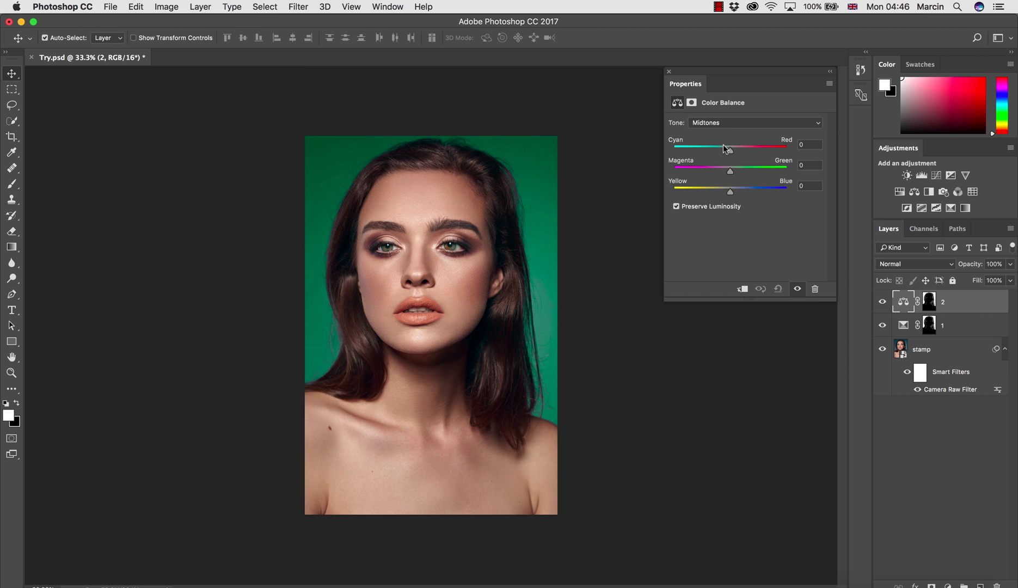
- Set layer 2 to Color mode with Midtones at −15, 0, −14 and Preserve Luminosity on
drag(729, 150, 666, 188)
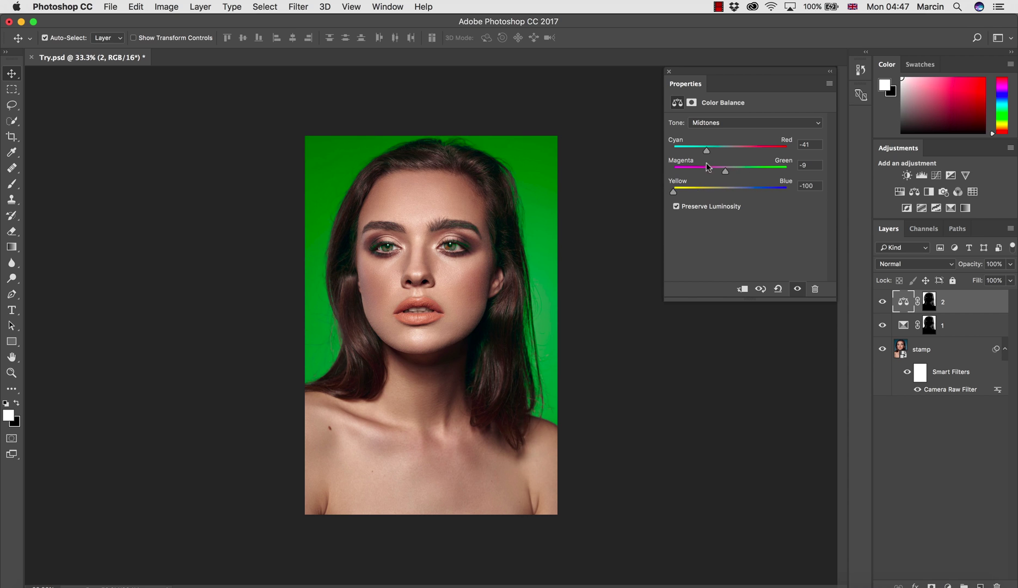
drag(725, 170, 742, 169)
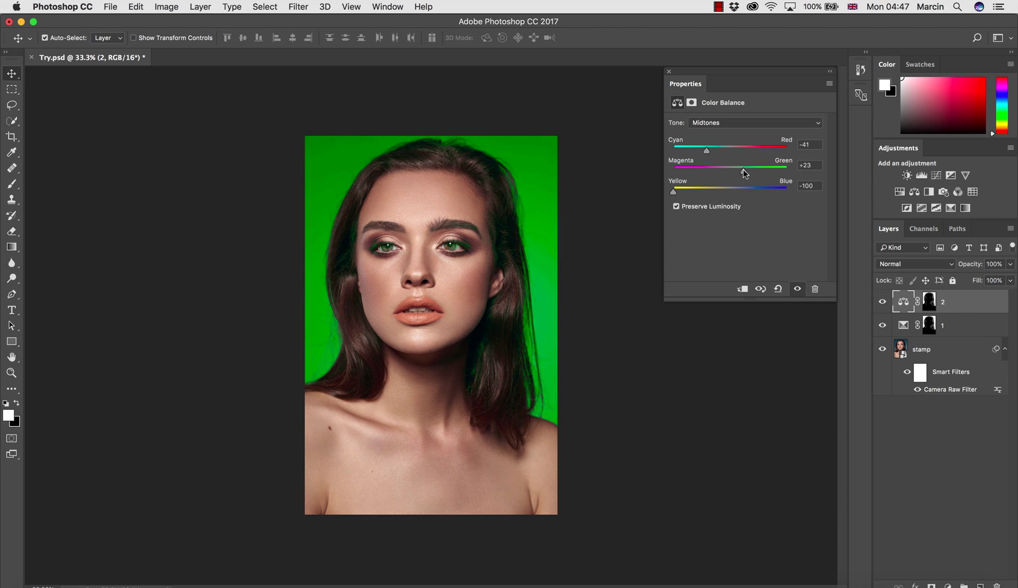
click(891, 265)
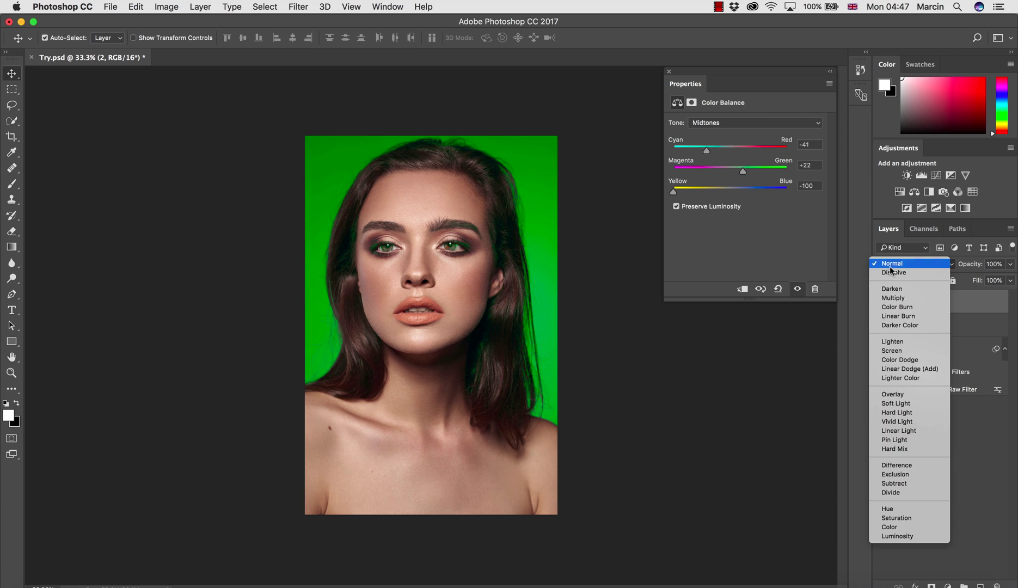
click(876, 500)
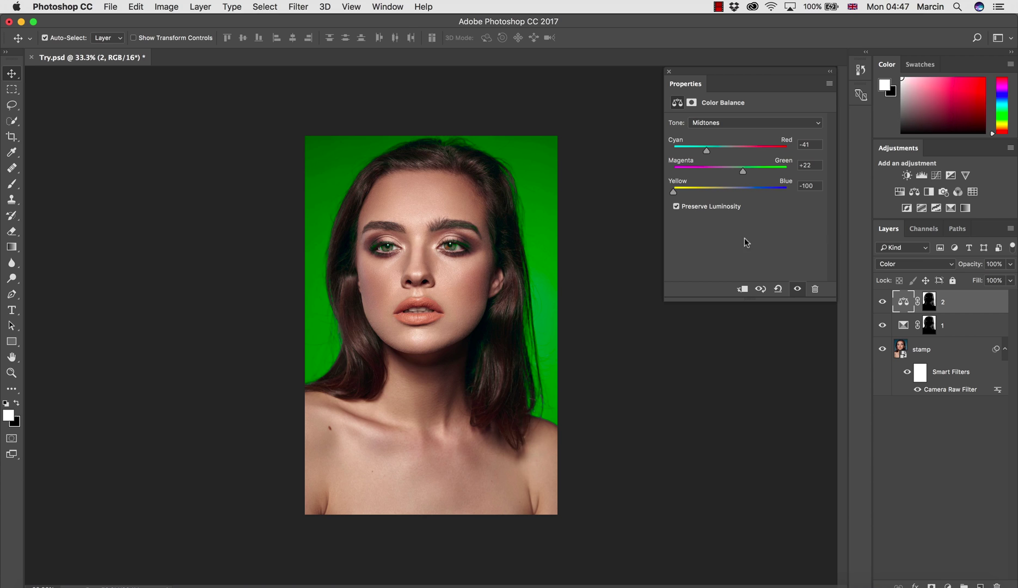
click(677, 207)
drag(712, 187, 720, 152)
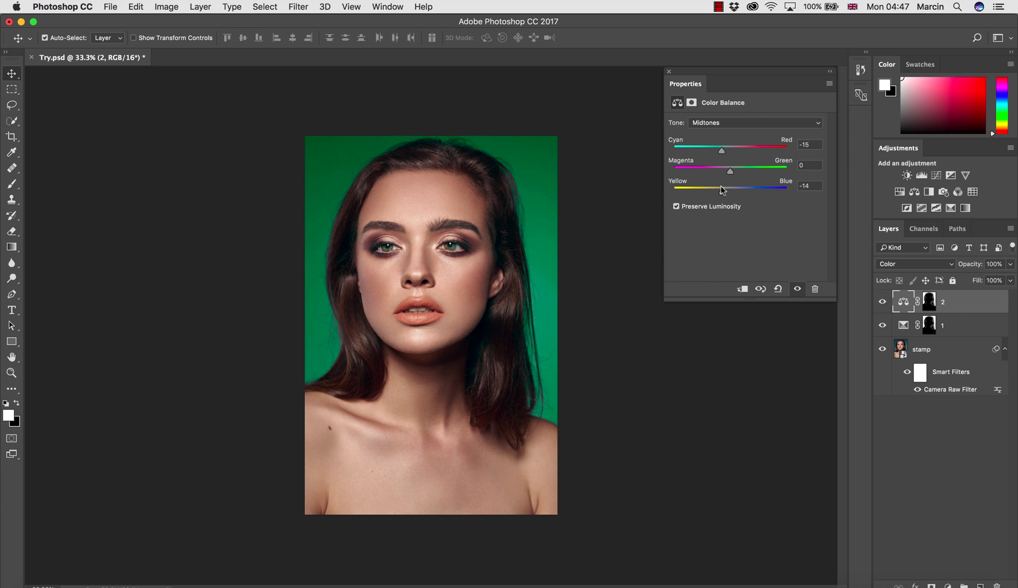
- Compare layer 2 on and off, then reset the midtone Cyan/Red and Yellow/Blue values to 0
click(878, 302)
click(876, 302)
click(877, 302)
click(876, 302)
click(811, 144)
text(0)
click(810, 185)
text(0)
- Balance the Shadows to Cyan/Red +22, Magenta/Green +12 and Yellow/Blue −13
click(710, 125)
click(707, 113)
drag(730, 191, 722, 194)
mouse_move(725, 190)
mouse_down()
mouse_move(733, 189)
mouse_move(722, 191)
mouse_up()
mouse_move(730, 154)
mouse_down()
mouse_move(744, 152)
mouse_move(735, 169)
mouse_up()
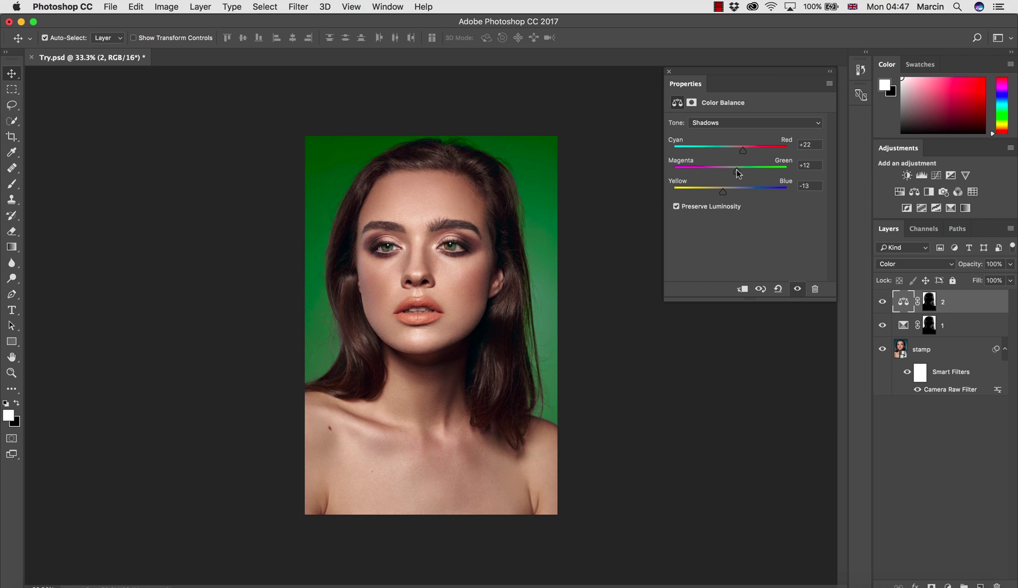